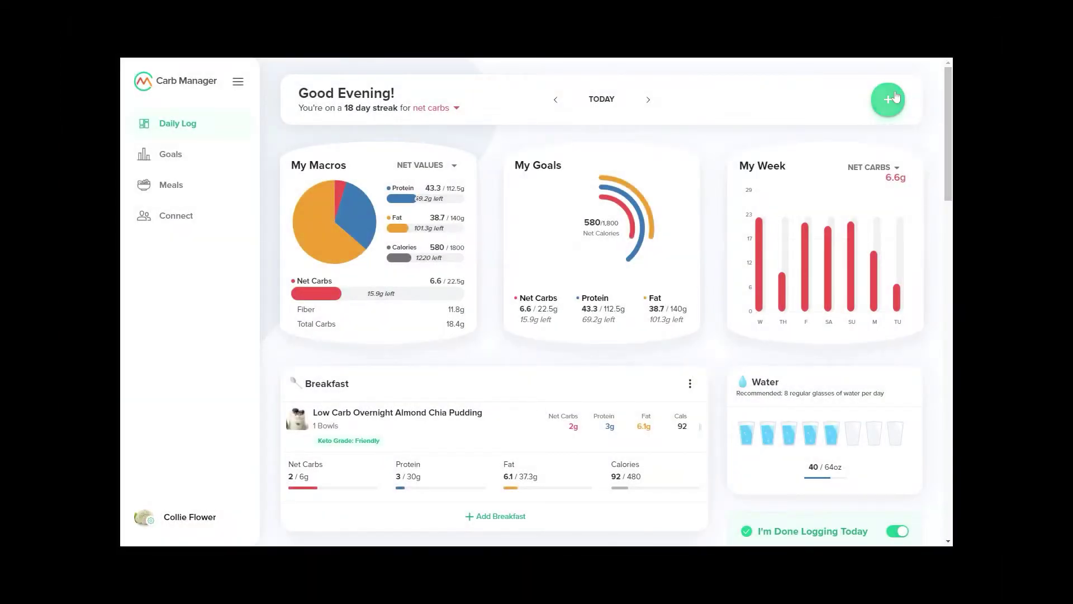
Open the add-food panel for Dinner, keeping Dinner as the selected meal
left_click(888, 99)
left_click(847, 100)
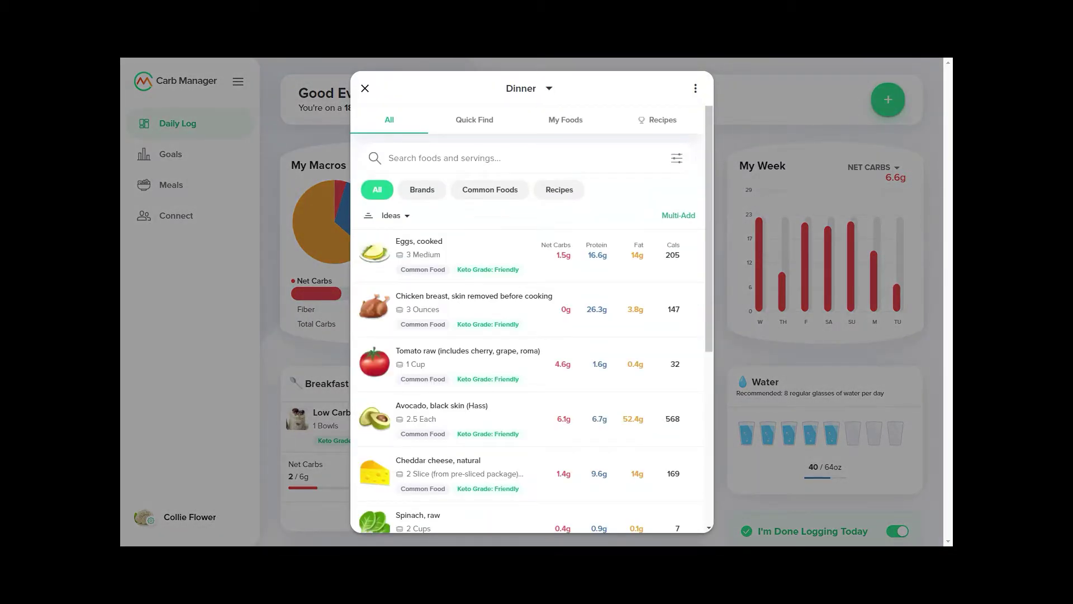
left_click(550, 91)
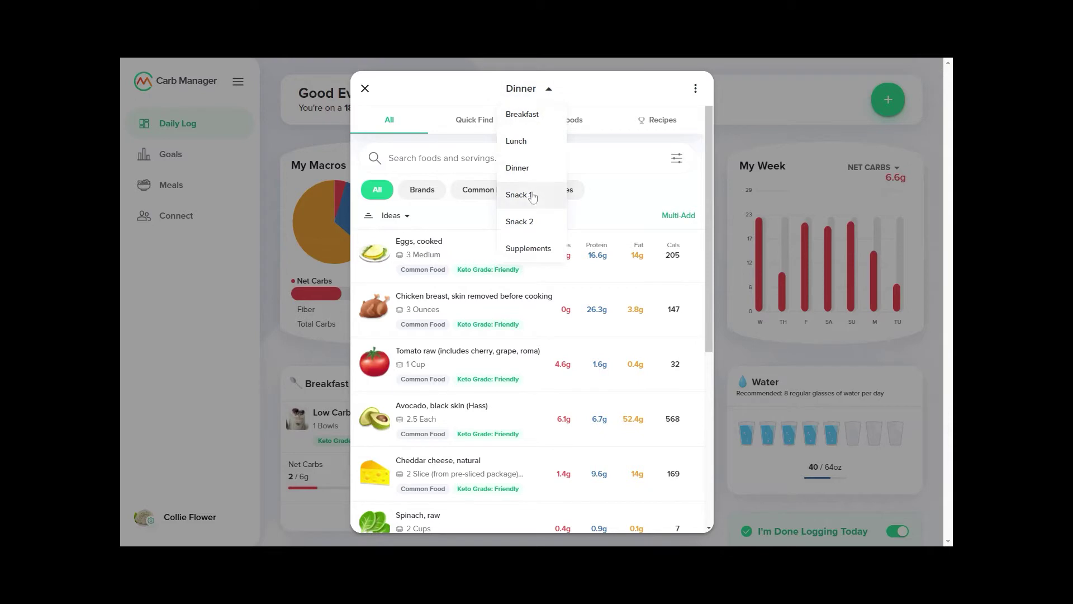
left_click(607, 88)
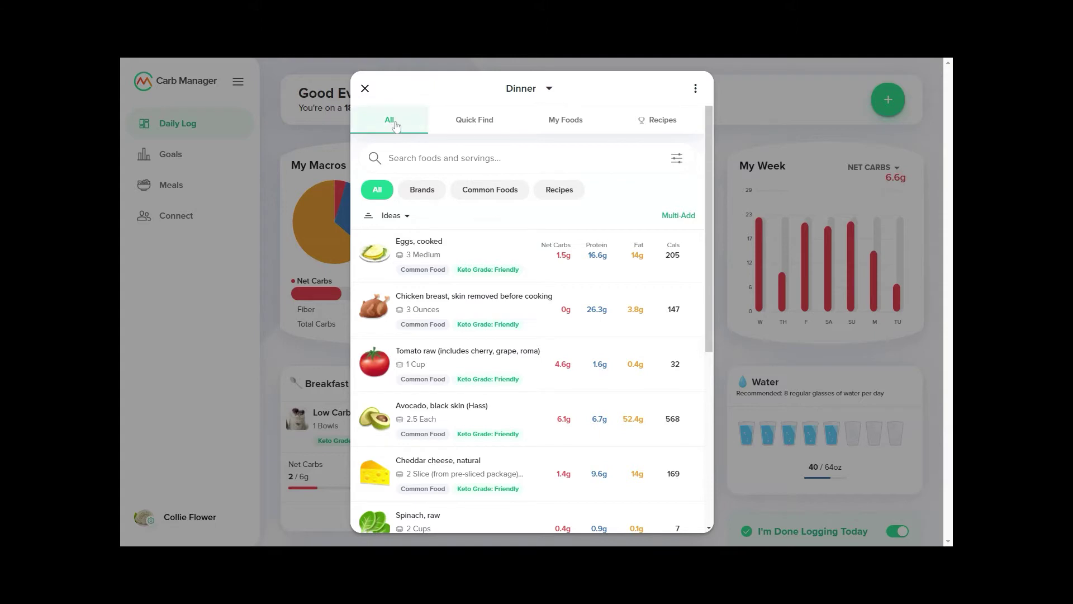
Search for bacon and filter the results to Common Foods
left_click(521, 158)
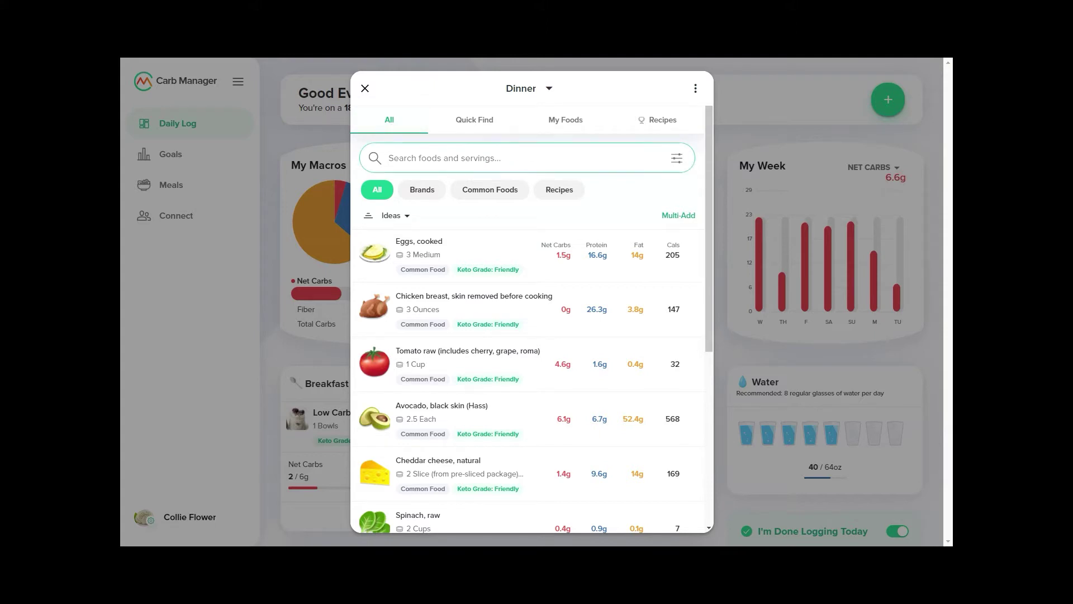
type("bacon")
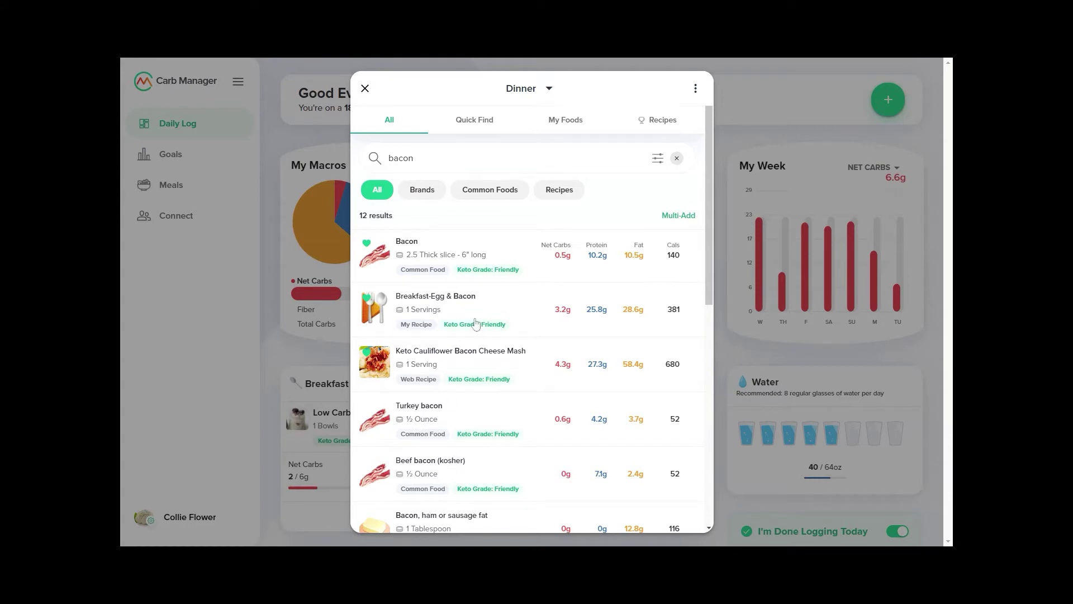
left_click(470, 191)
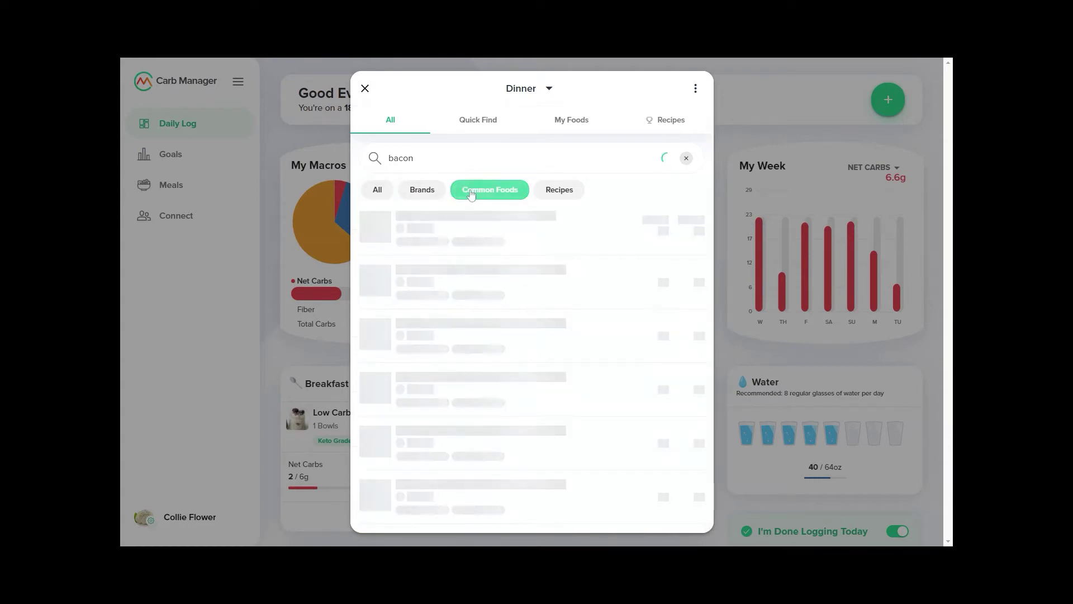
Open the plain Bacon result and change its servings from 2.5 to 2½ thick slices
left_click(471, 251)
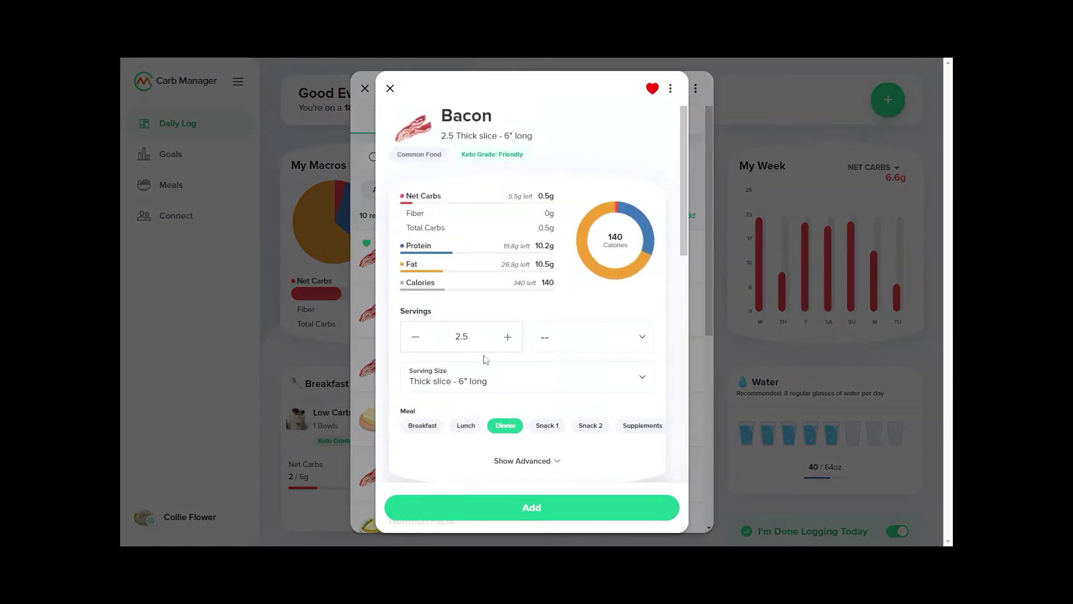
left_click(475, 338)
key("BackSpace")
key("BackSpace")
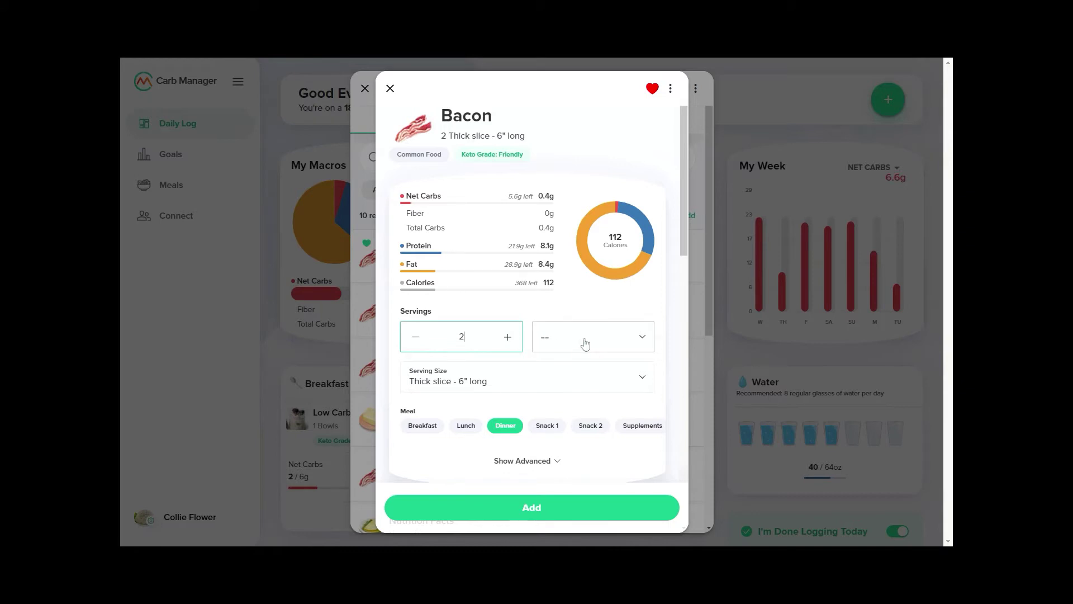
left_click(591, 336)
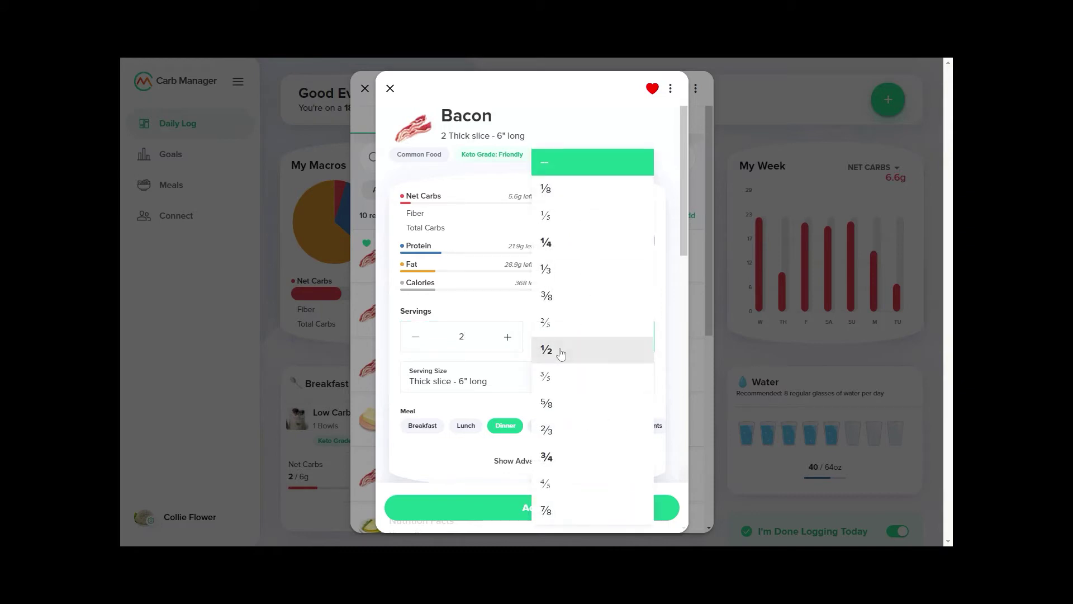
left_click(560, 350)
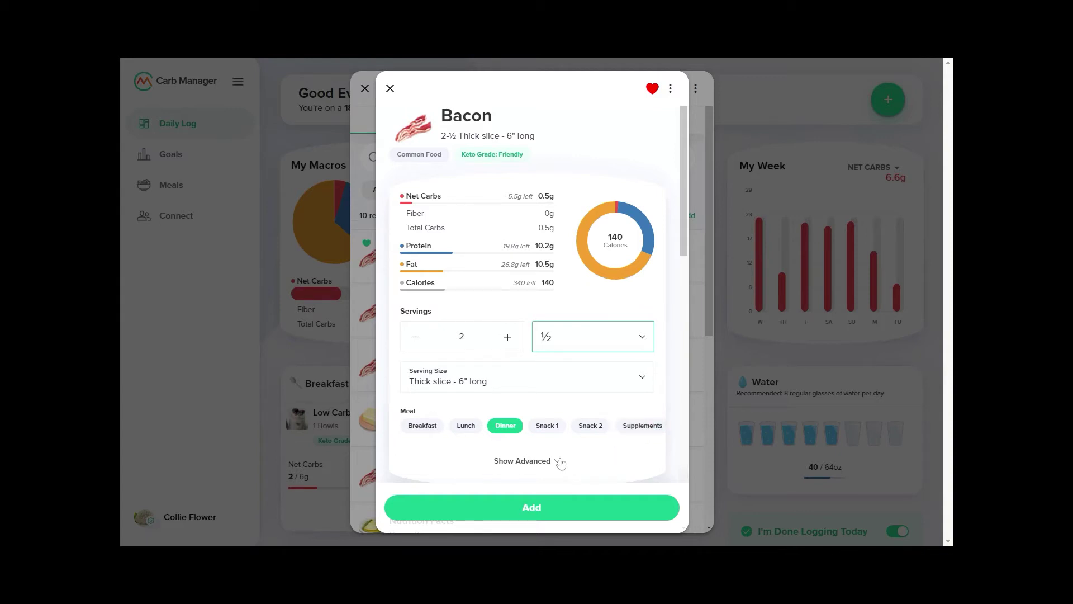
scroll(566, 465, "down", 1)
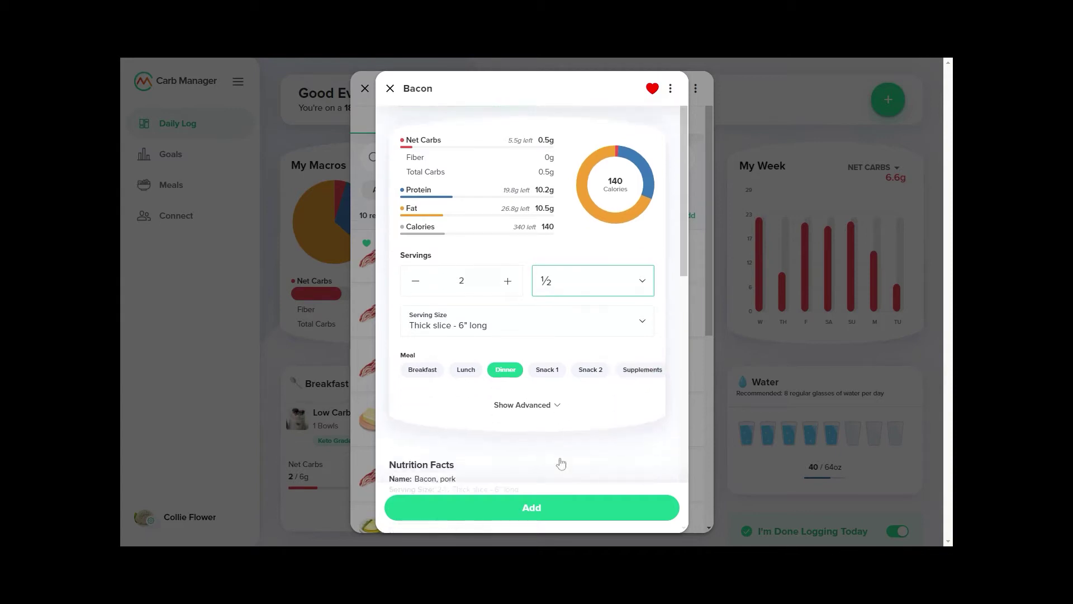
Show the bacon's advanced options and switch goals from Day back to Meal
left_click(560, 407)
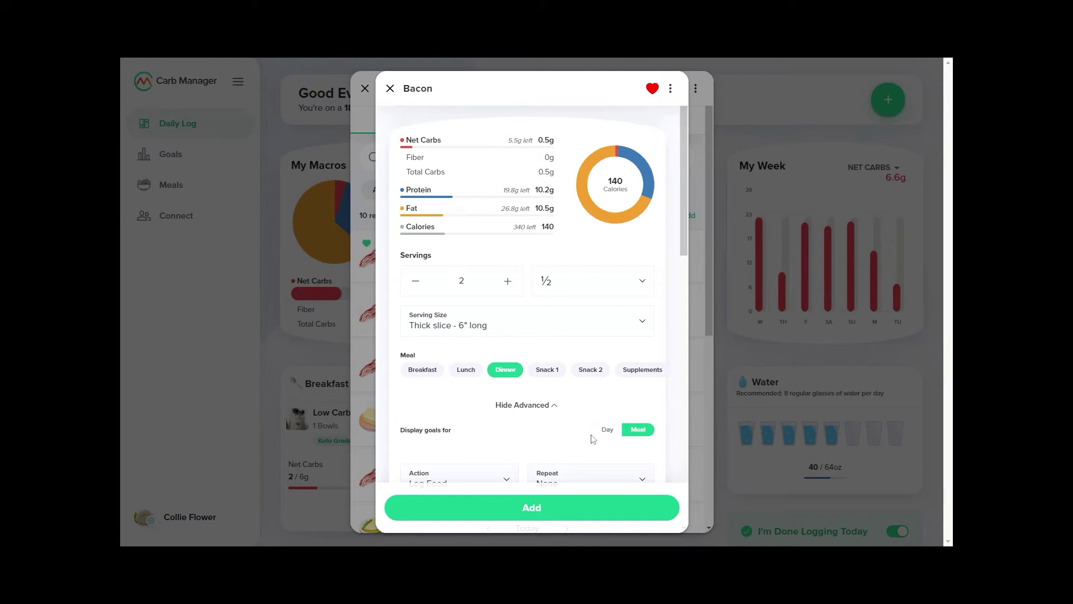
left_click(608, 429)
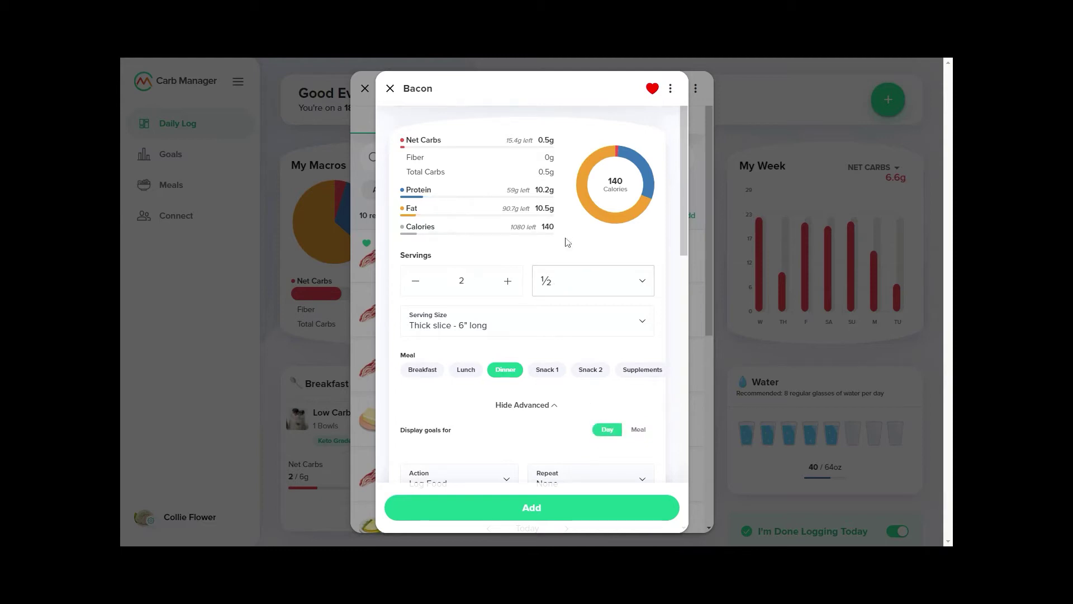
left_click(640, 431)
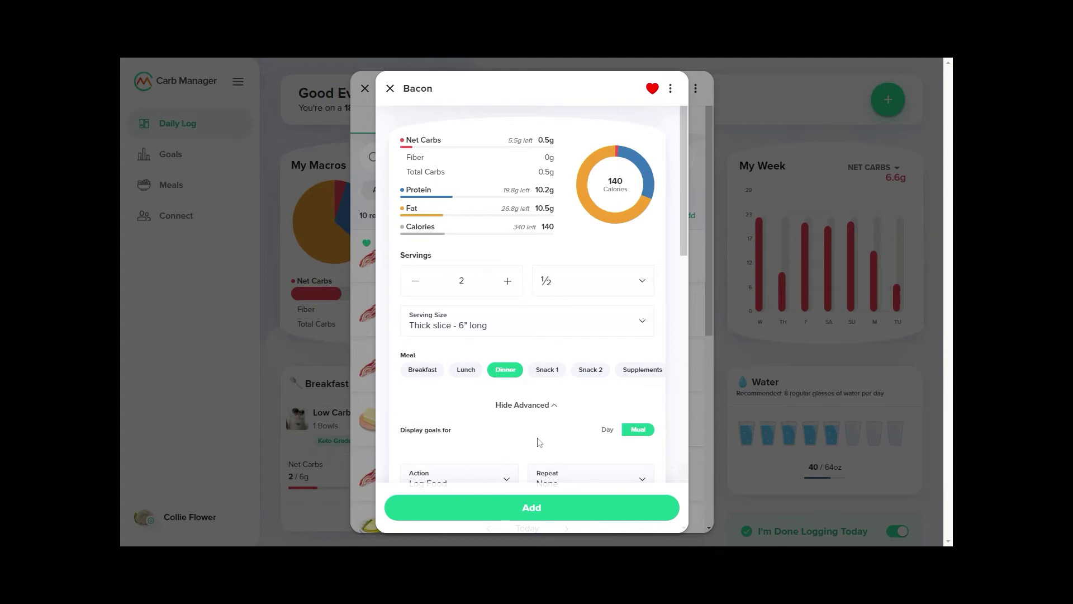
scroll(533, 437, "down", 3)
scroll(534, 437, "down", 2)
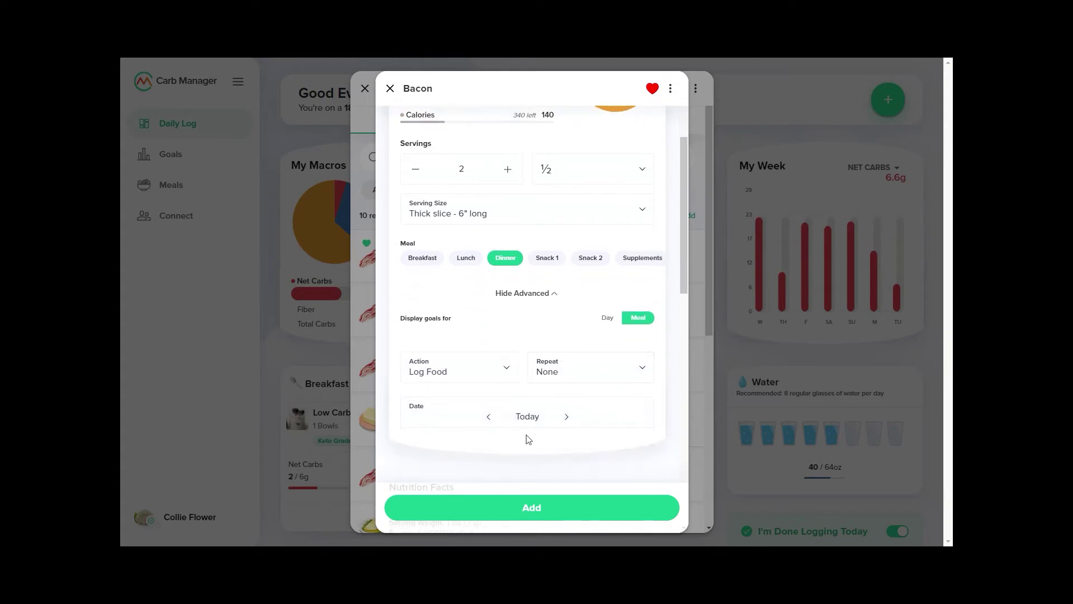
Set the bacon to repeat every day, with the date kept on today
left_click(635, 377)
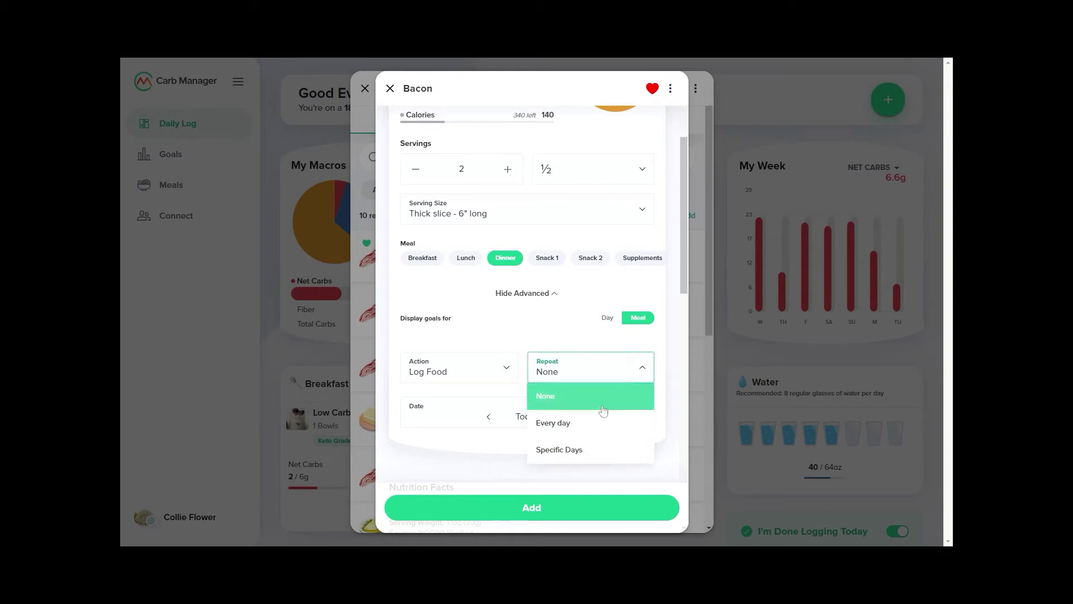
left_click(559, 425)
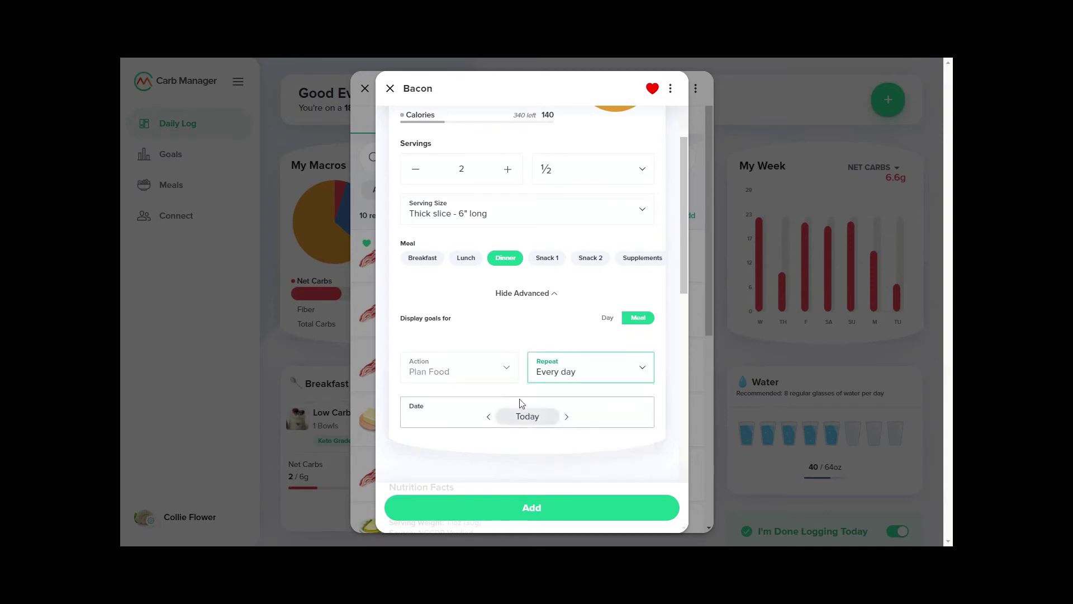
left_click(565, 417)
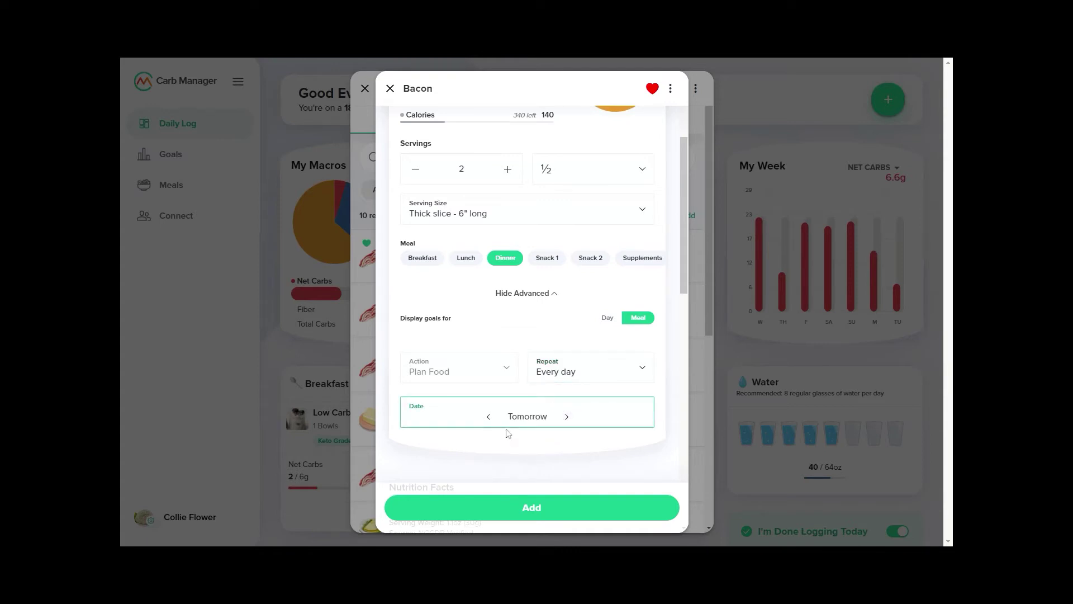
left_click(490, 417)
scroll(504, 420, "down", 2)
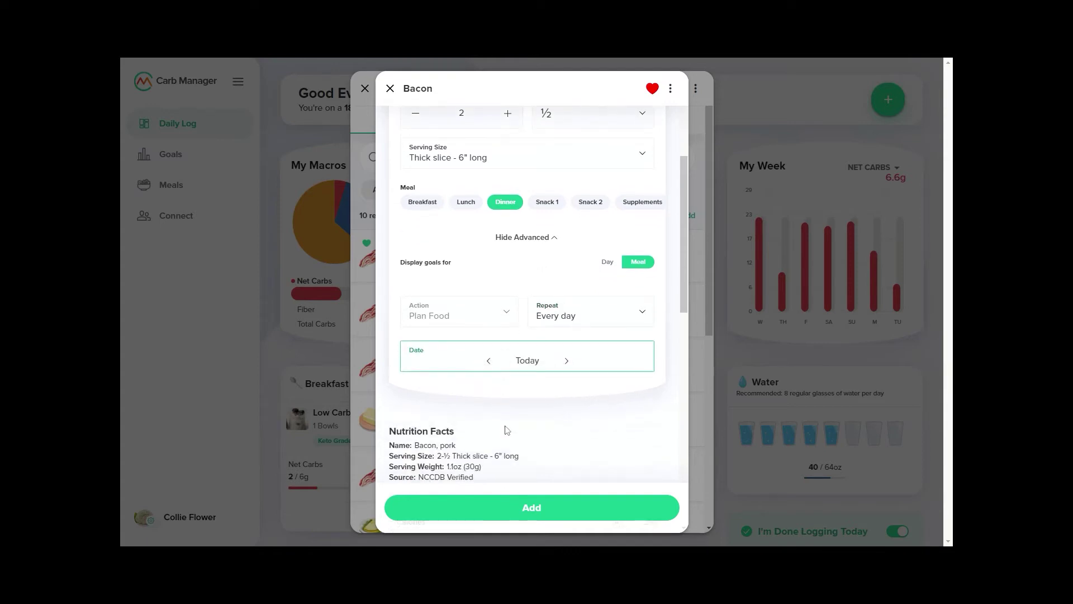
scroll(669, 406, "down", 1)
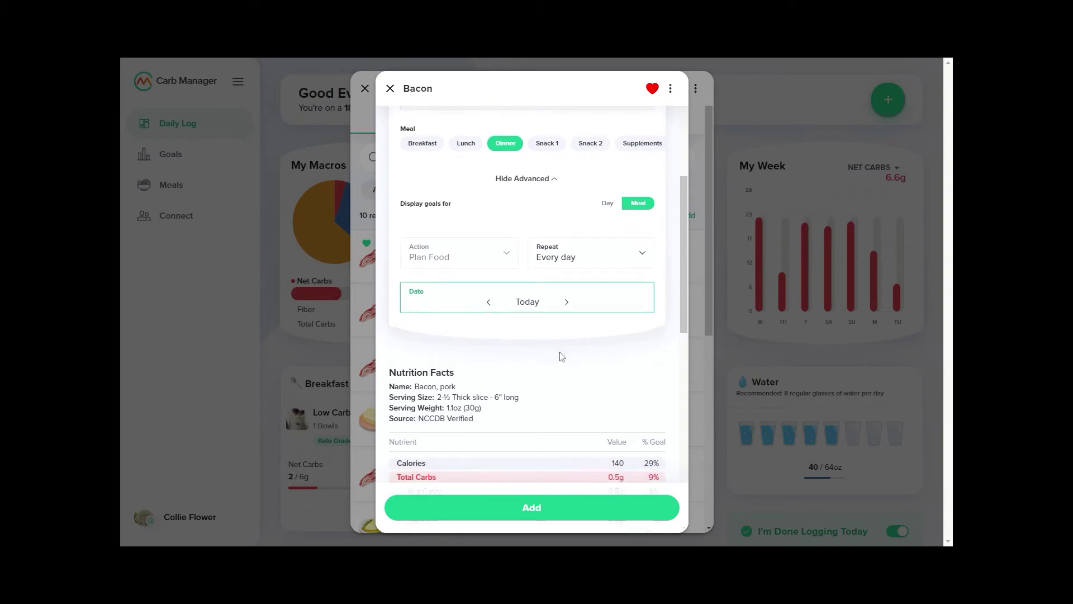
scroll(560, 356, "down", 1)
scroll(561, 356, "down", 1)
scroll(558, 355, "down", 1)
scroll(555, 354, "down", 2)
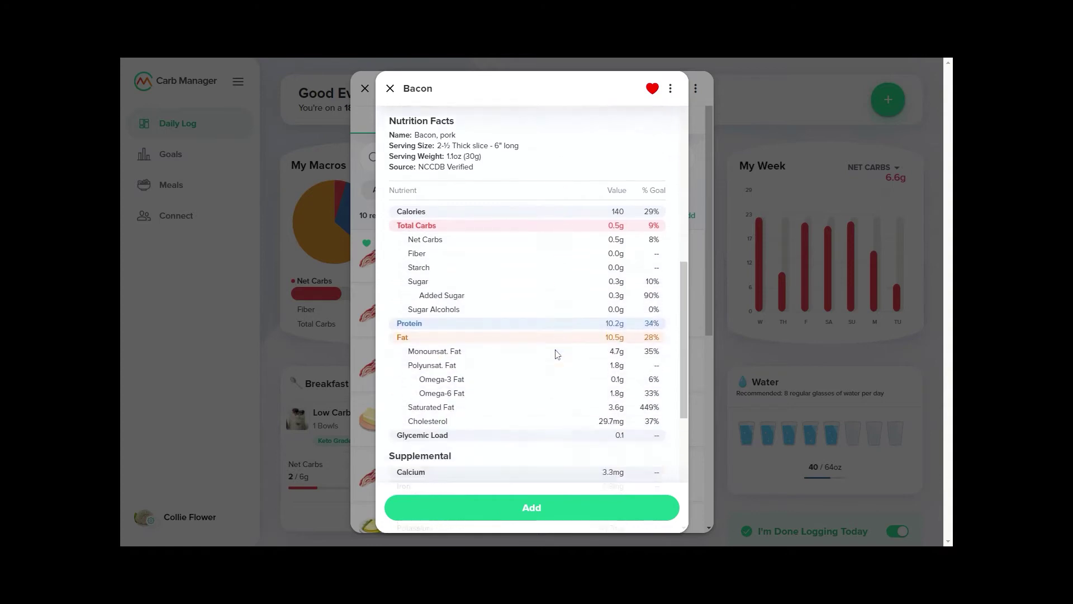
scroll(555, 354, "down", 2)
scroll(556, 354, "down", 2)
scroll(555, 354, "up", 3)
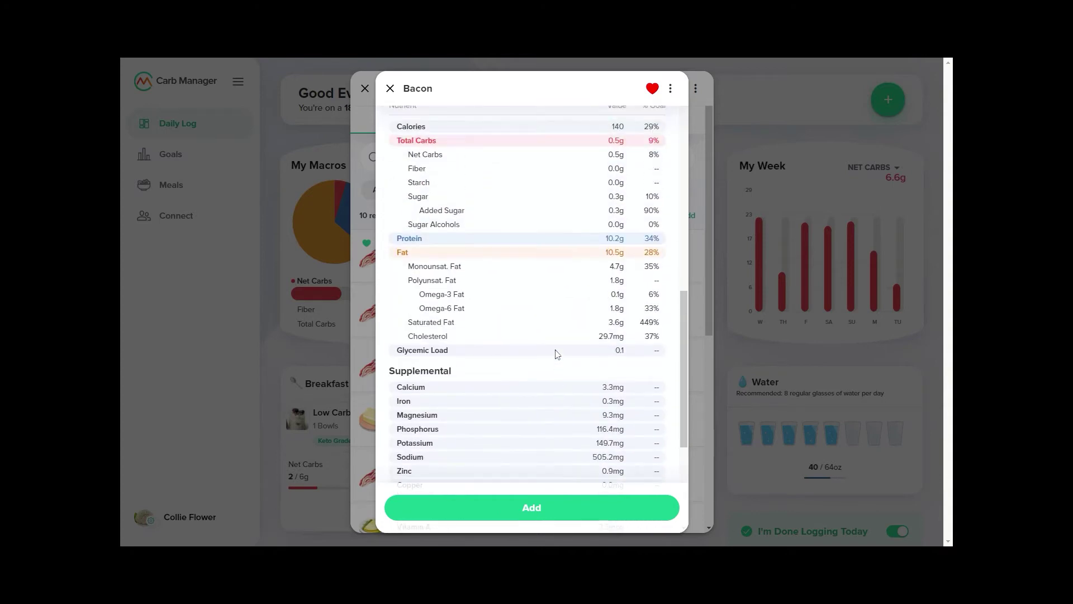
scroll(556, 354, "up", 2)
scroll(555, 355, "up", 2)
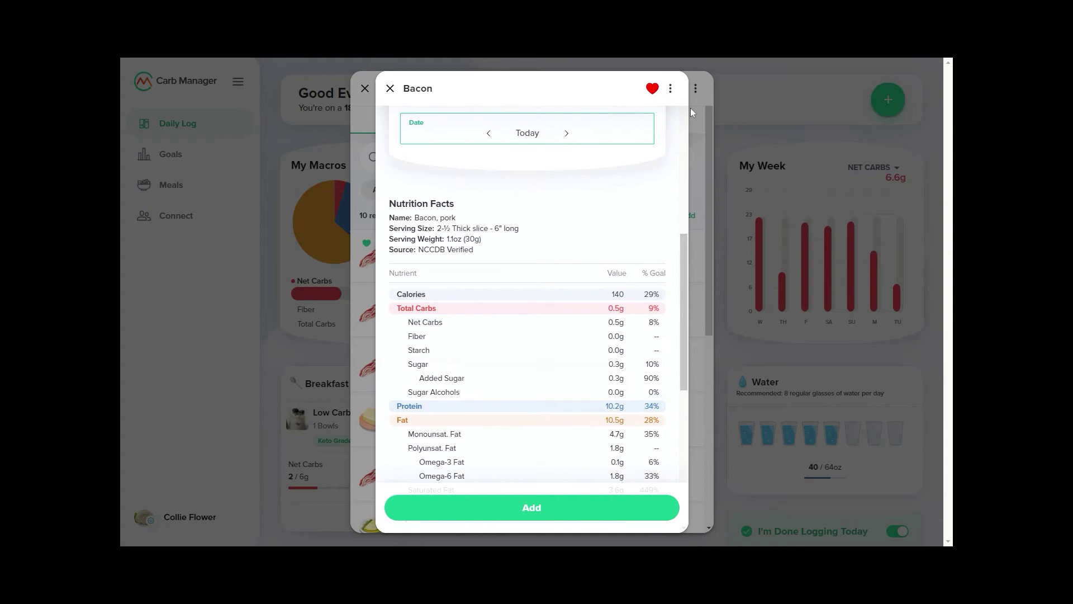
Copy the Bacon food into My Foods and mark it as a favorite
left_click(671, 89)
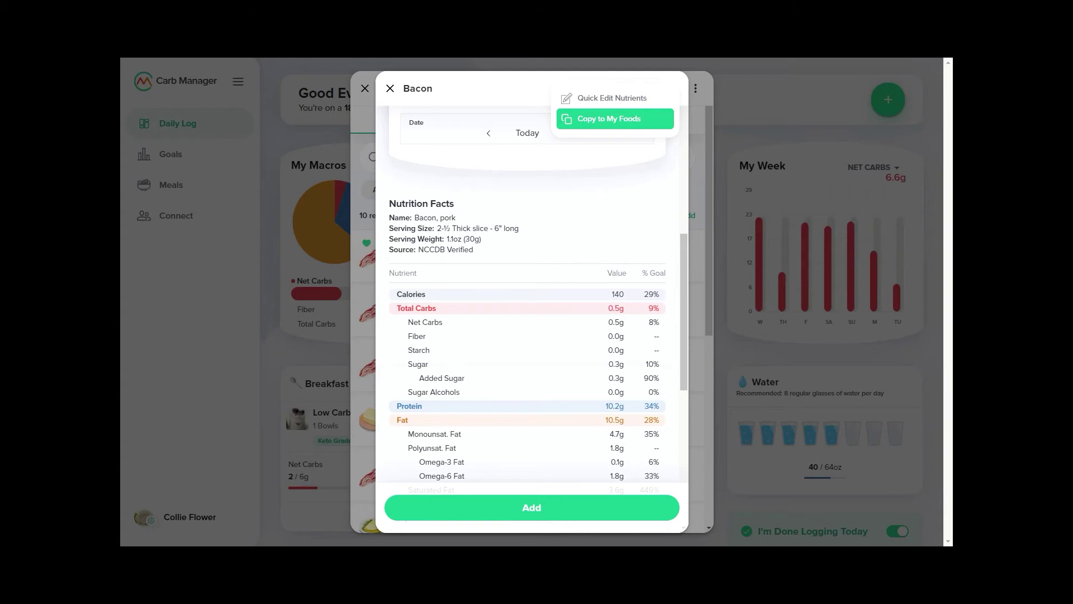
left_click(610, 119)
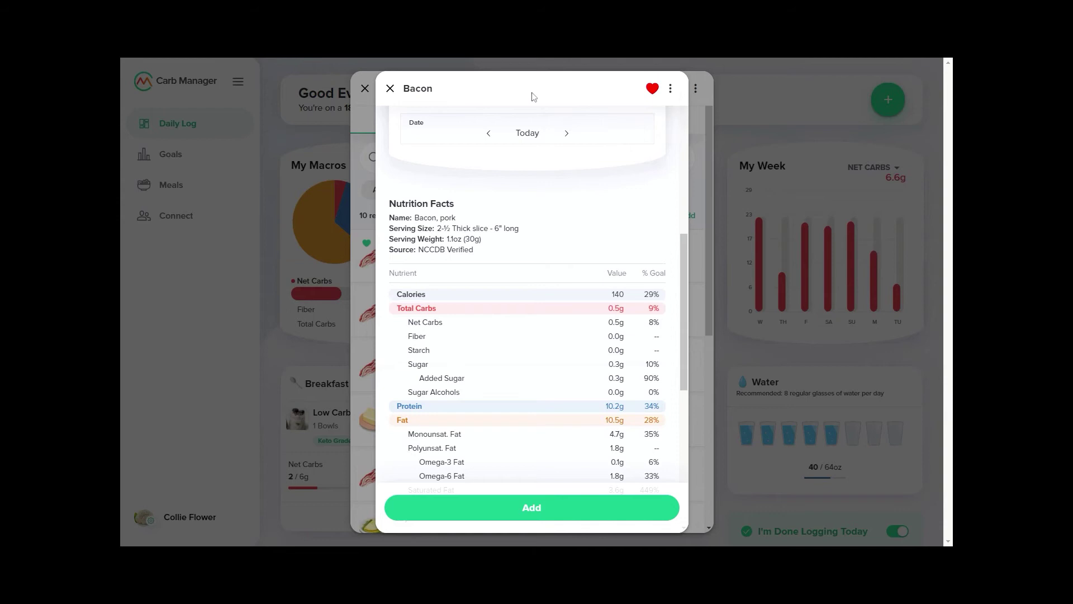
left_click(652, 88)
Add the 2½ slices of bacon to Dinner and clear the bacon search
left_click(536, 510)
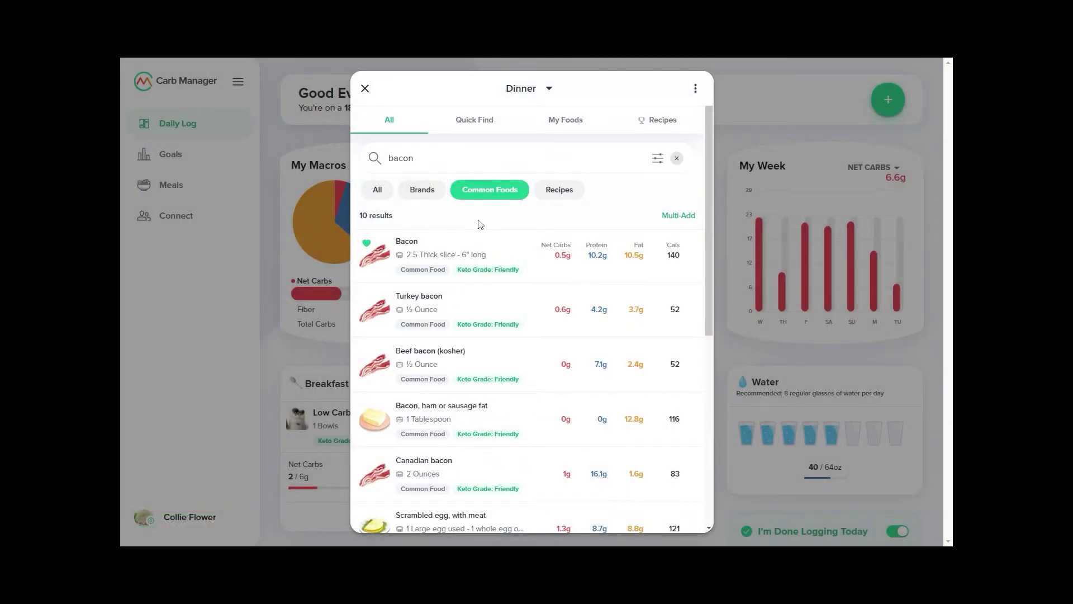
left_click(677, 157)
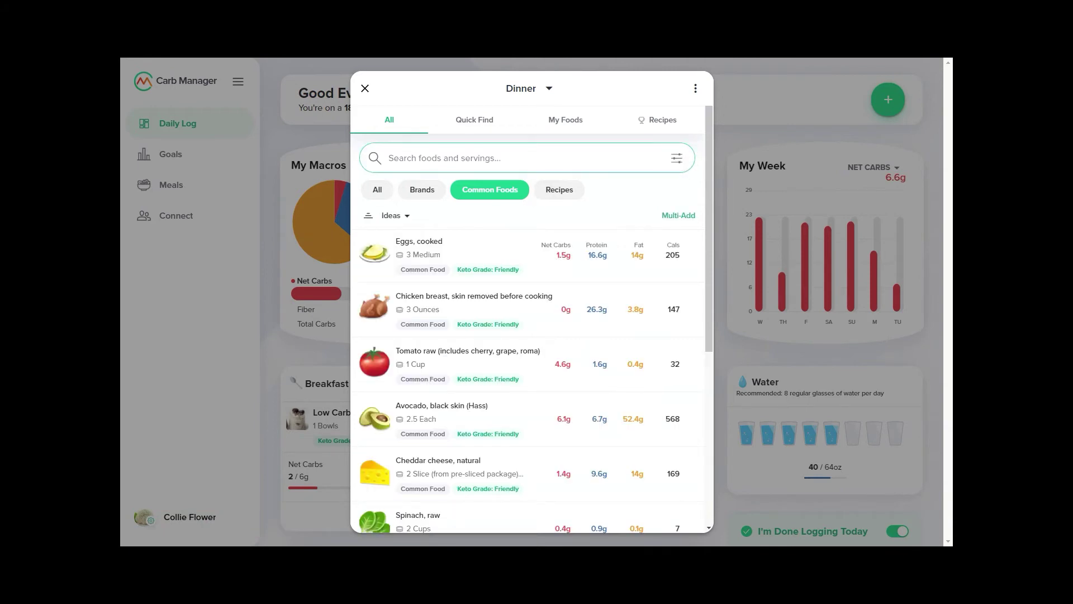
Search for '3 eggs, 2 slices of cheese, and a handful of almonds'
left_click(514, 159)
type("3 eggs, 2 slices of cheese, and a handful of almonds")
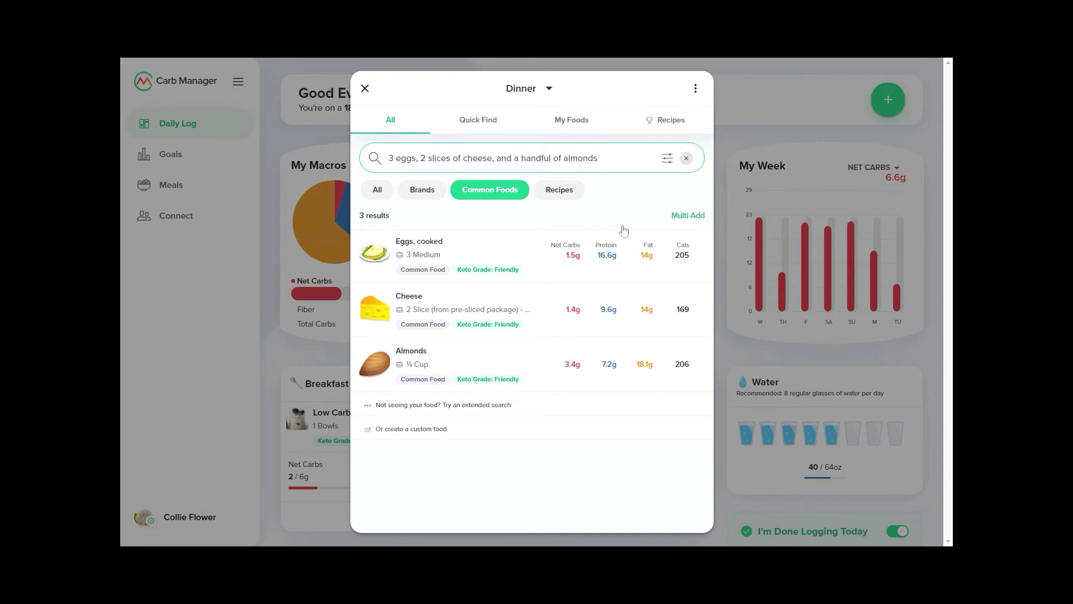
Multi-add cooked eggs, cheese and two almond servings to Dinner, then close the search
left_click(676, 219)
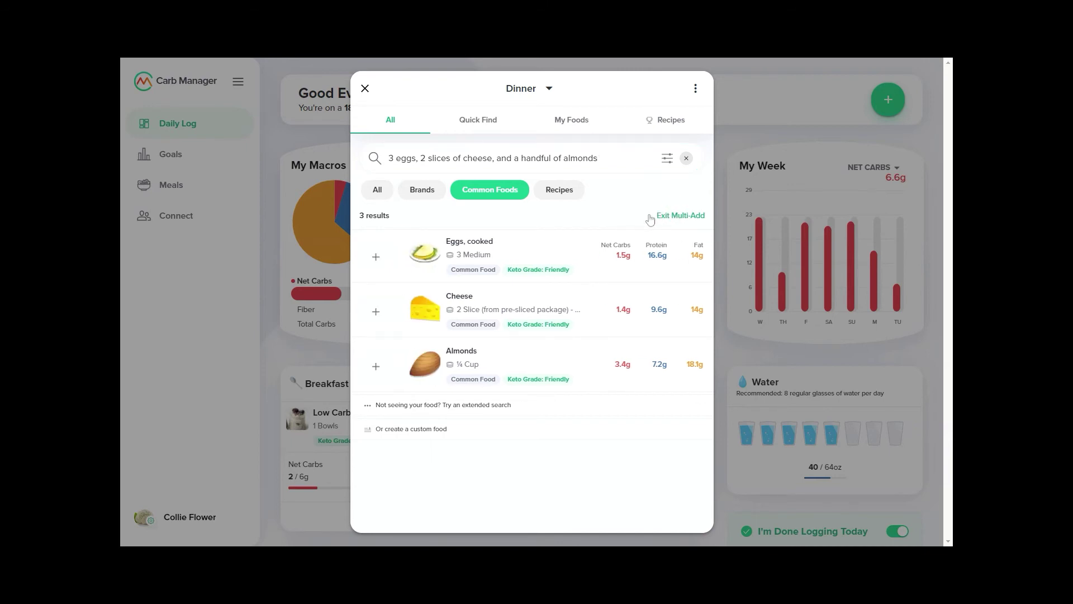
left_click(375, 258)
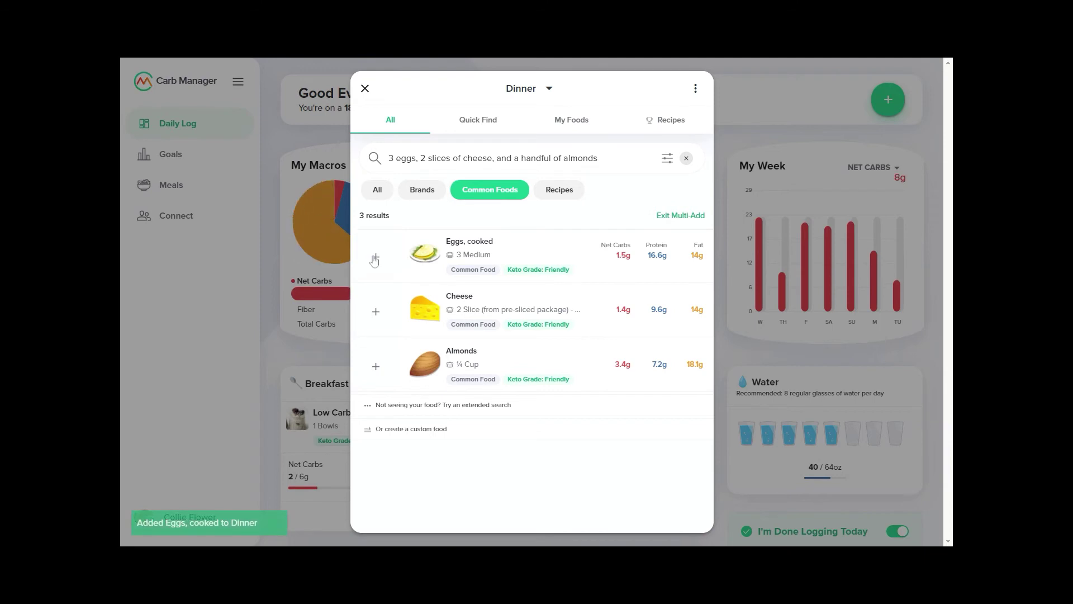
left_click(376, 311)
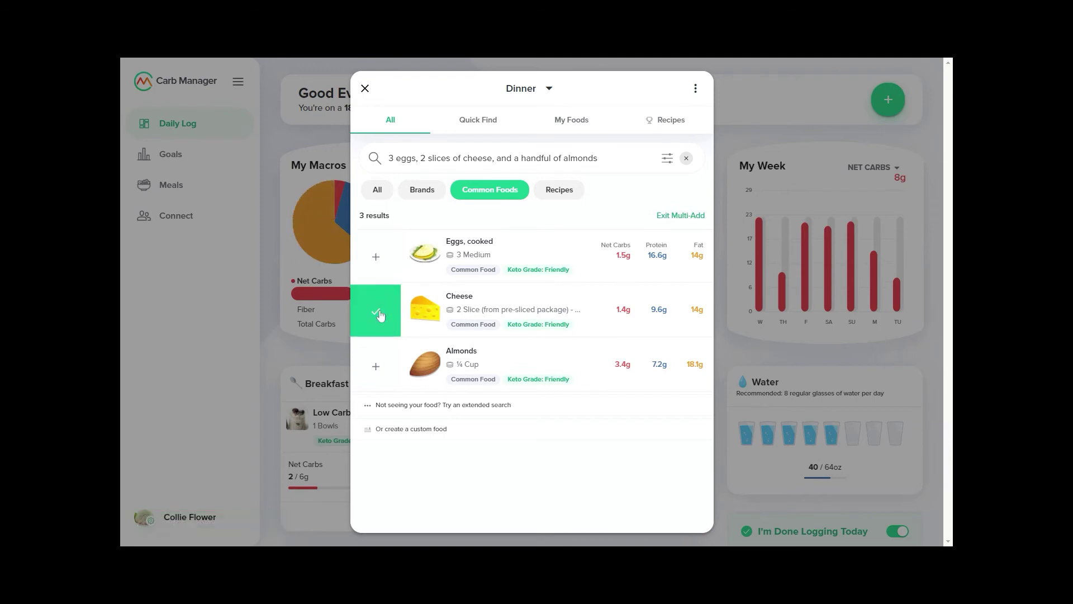
left_click(376, 367)
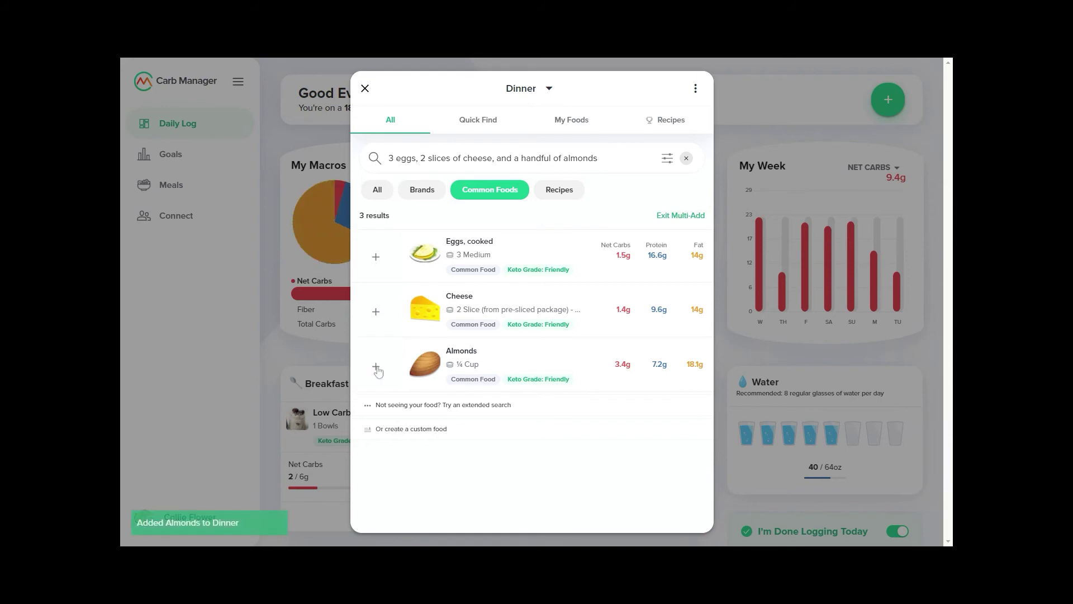
left_click(376, 367)
left_click(666, 218)
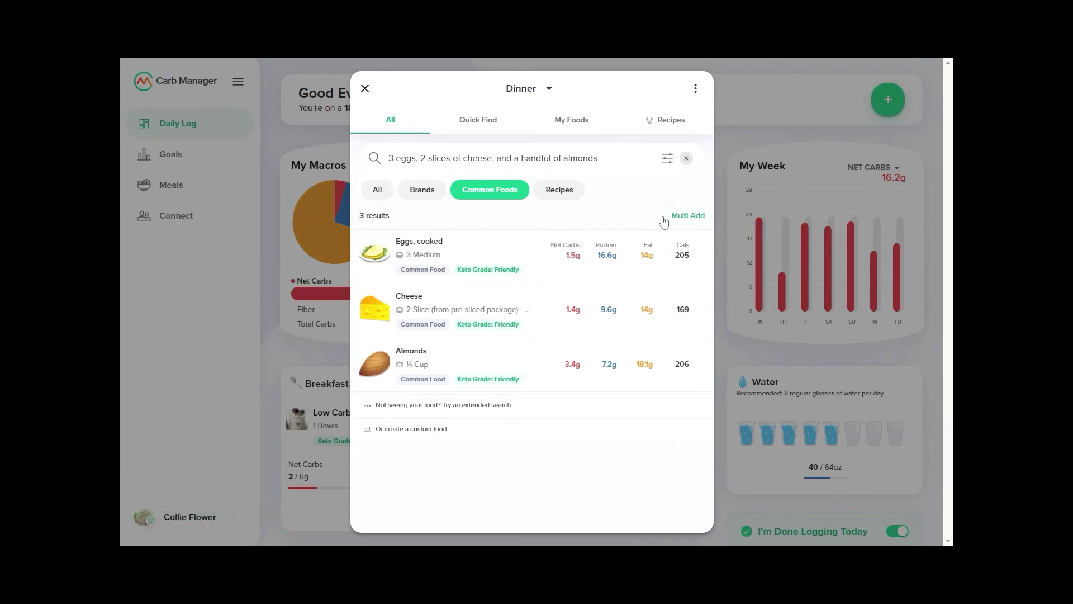
left_click(365, 87)
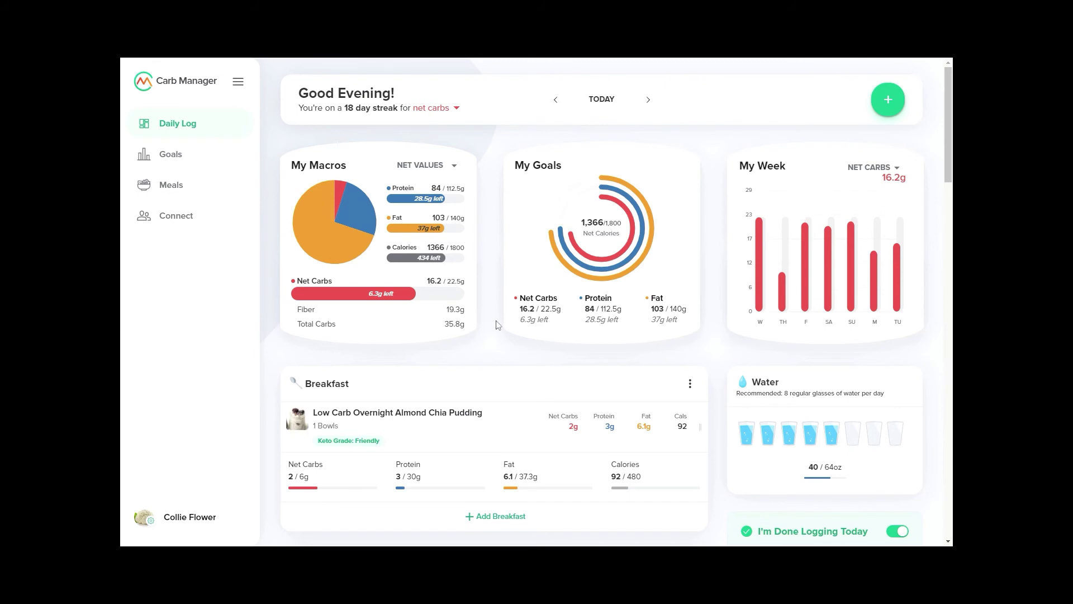
scroll(500, 325, "down", 1)
scroll(500, 324, "down", 1)
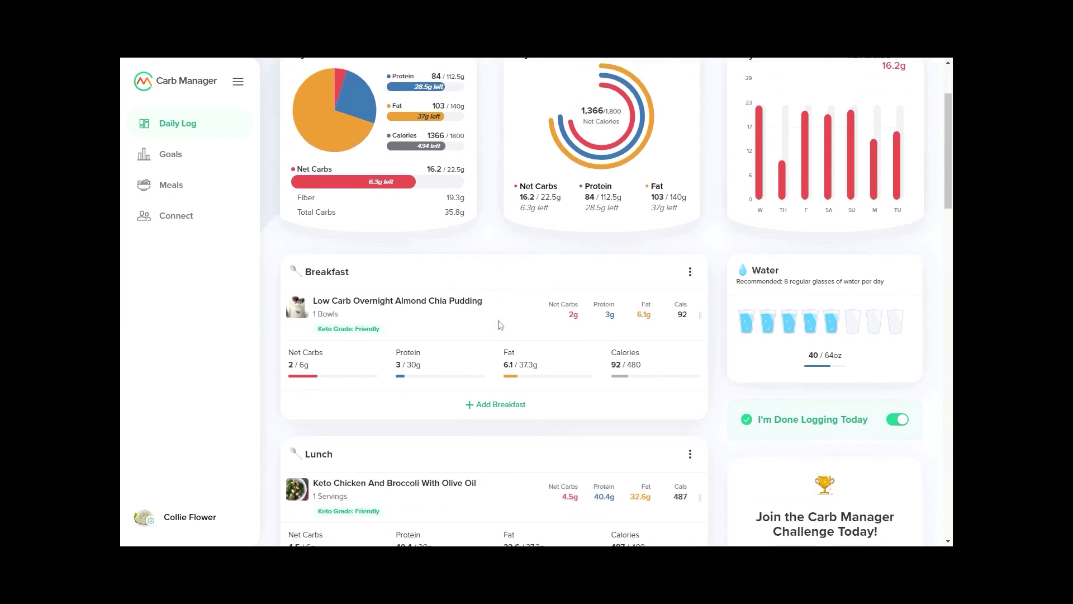
Toggle I'm Done Logging Today off and then back on
left_click(898, 419)
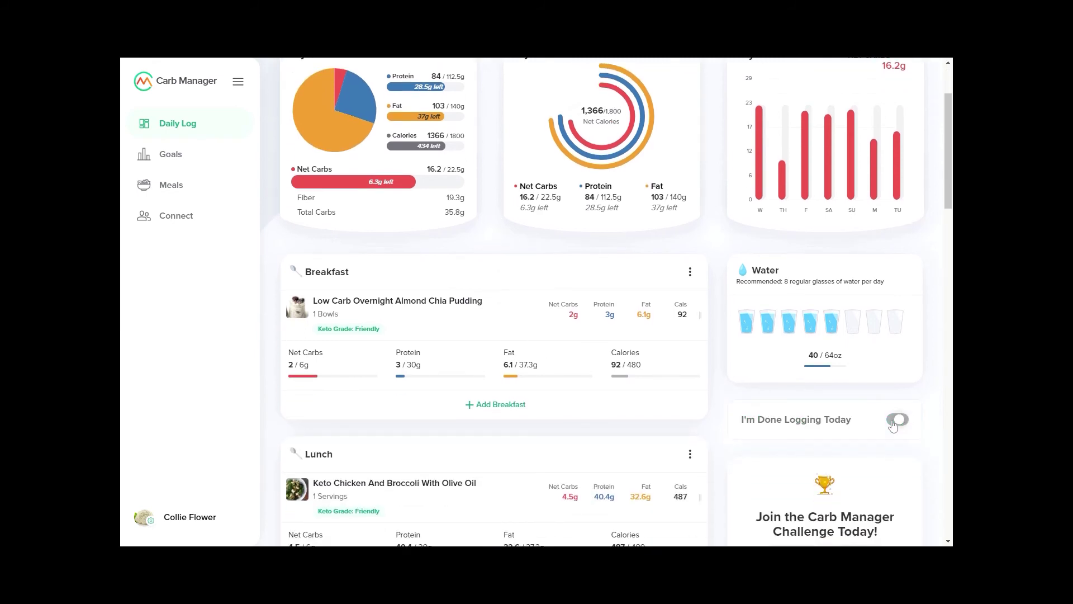
left_click(895, 422)
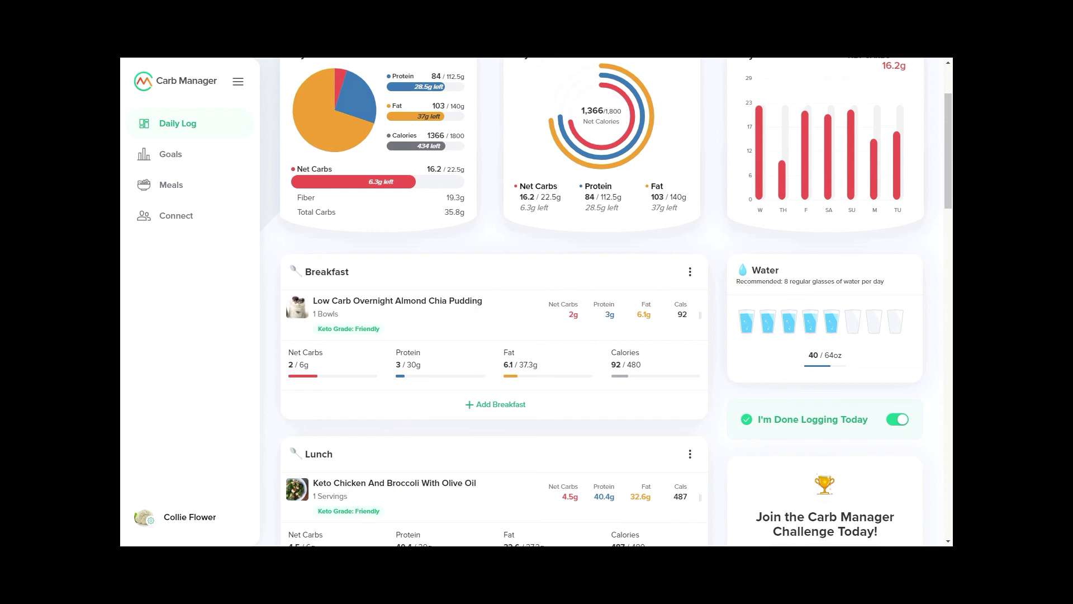
scroll(721, 396, "up", 1)
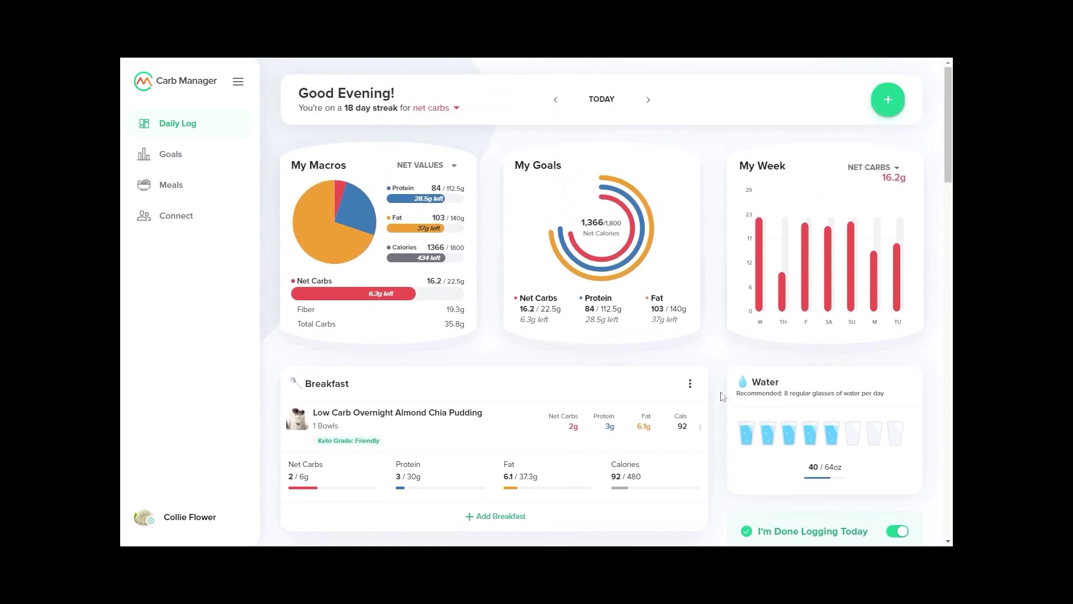